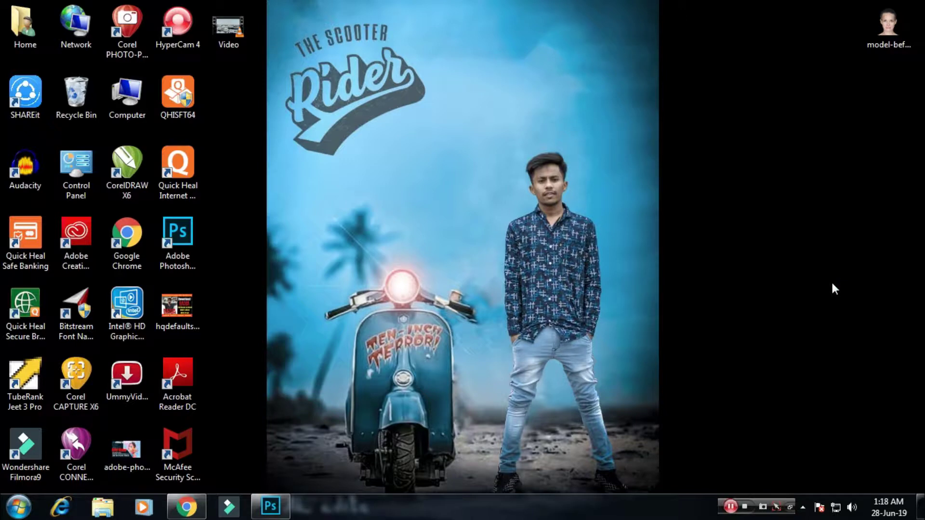
- Open model-before.png in Photoshop and fit the whole portrait in the window
mouse_move(888, 24)
left_mouse_down()
mouse_move(399, 224)
mouse_move(458, 112)
left_mouse_up()
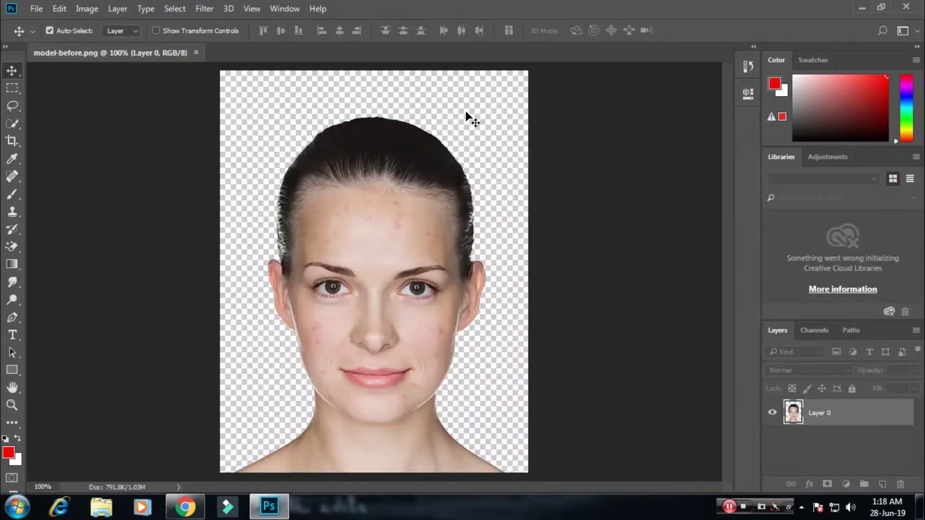
key("ctrl+plus")
key("ctrl+plus")
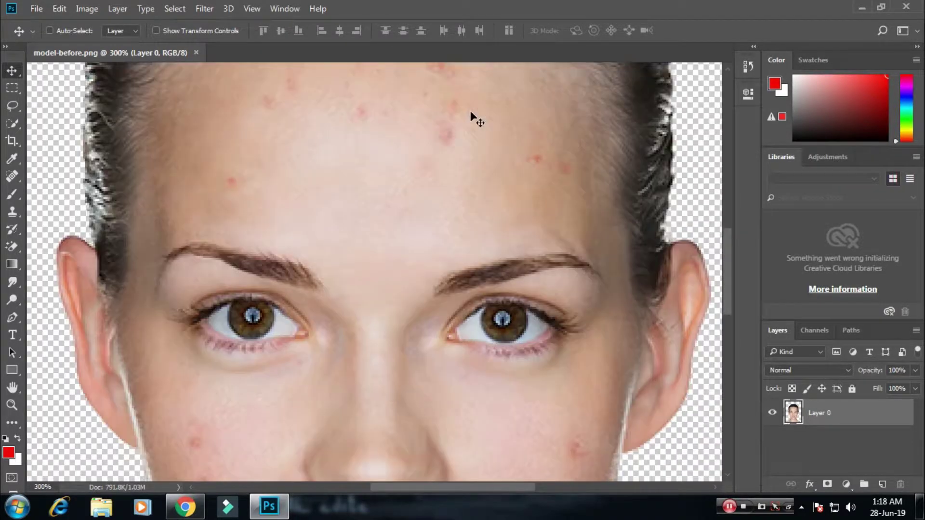
key("ctrl+BackSpace")
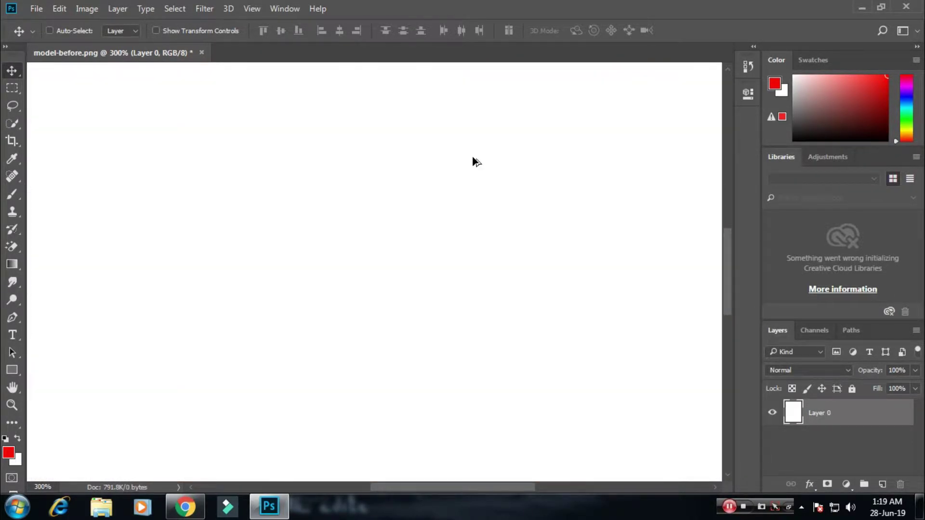
key("ctrl+z")
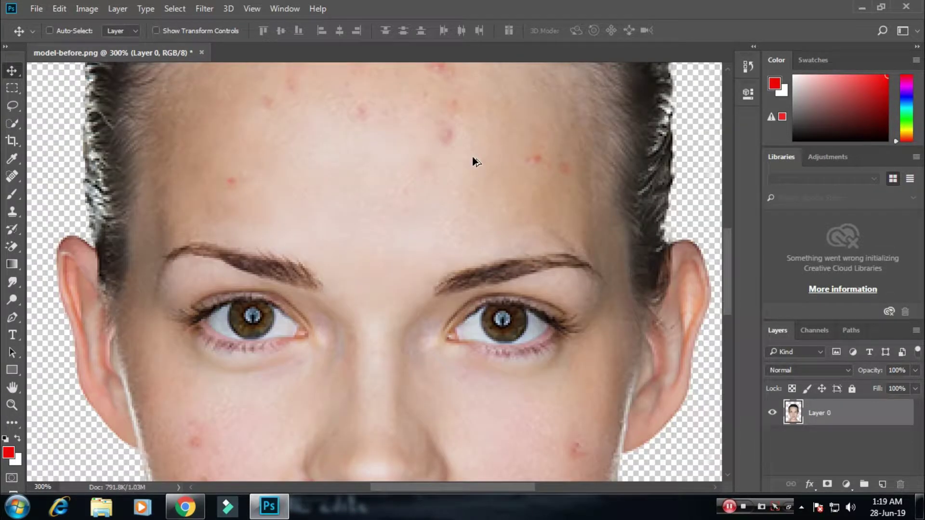
key("ctrl+0")
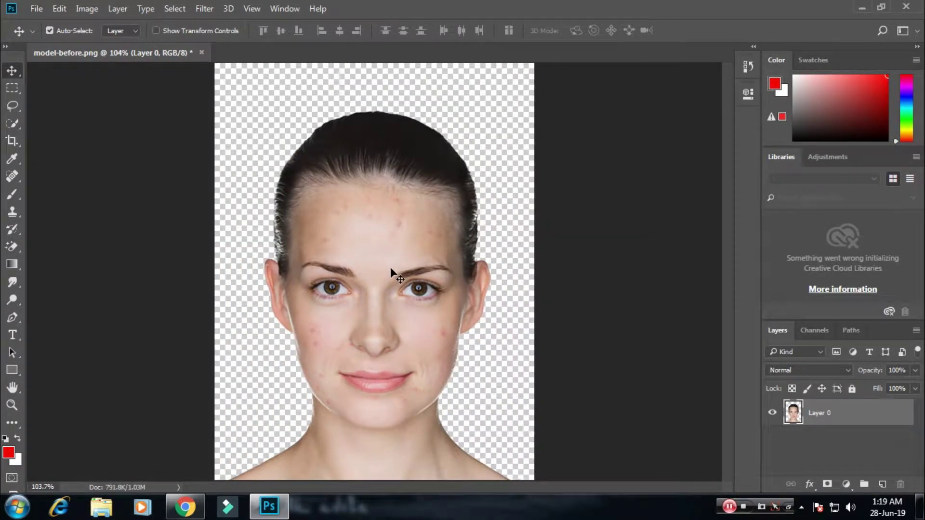
key("ctrl")
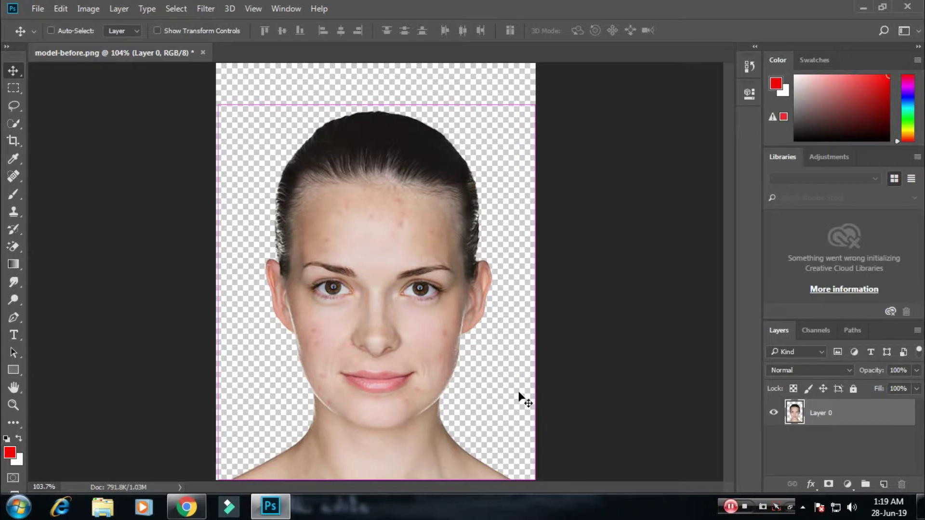
- Duplicate the layer to Layer 0 copy and lock the original Layer 0 beneath it
key("ctrl+j")
left_click(837, 439)
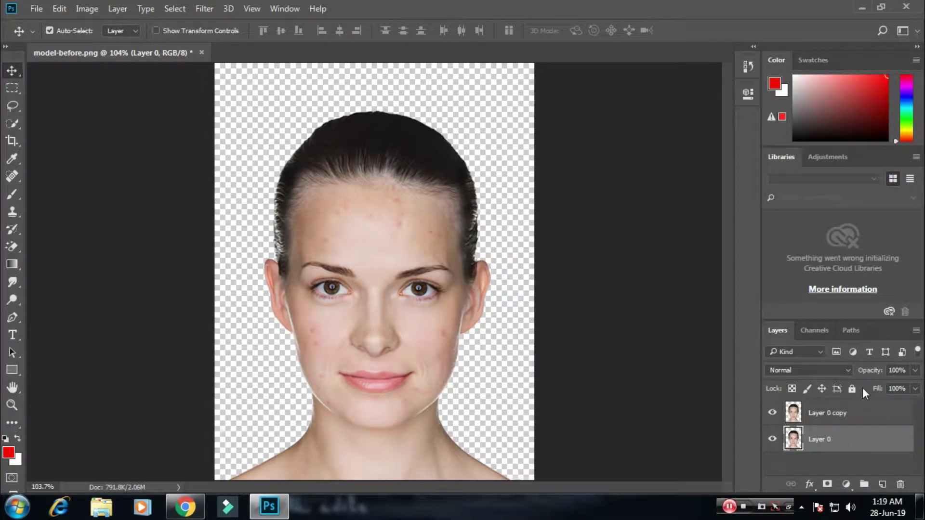
left_click(857, 388)
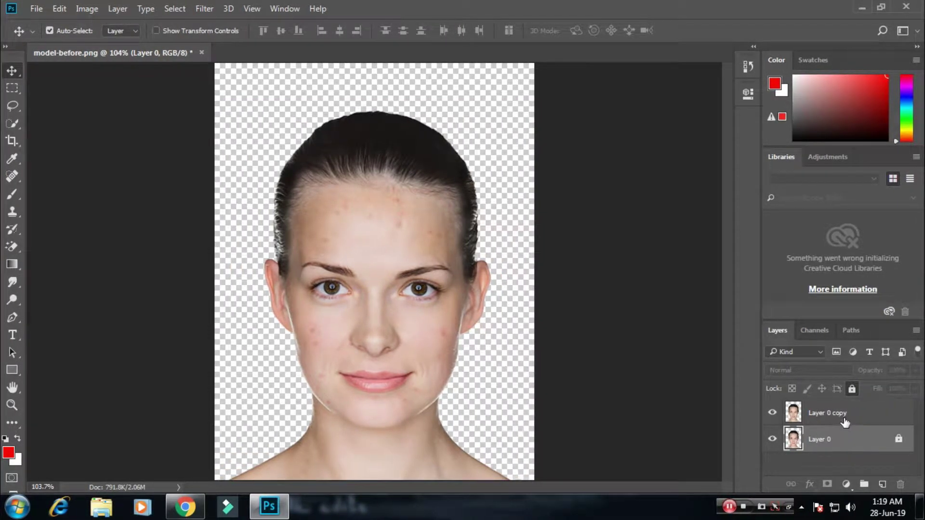
left_click(845, 422)
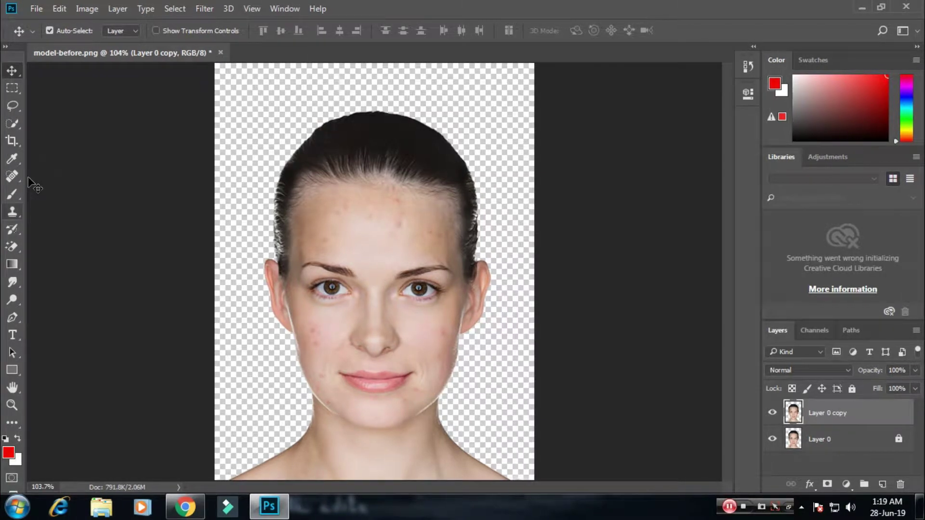
left_click(18, 177)
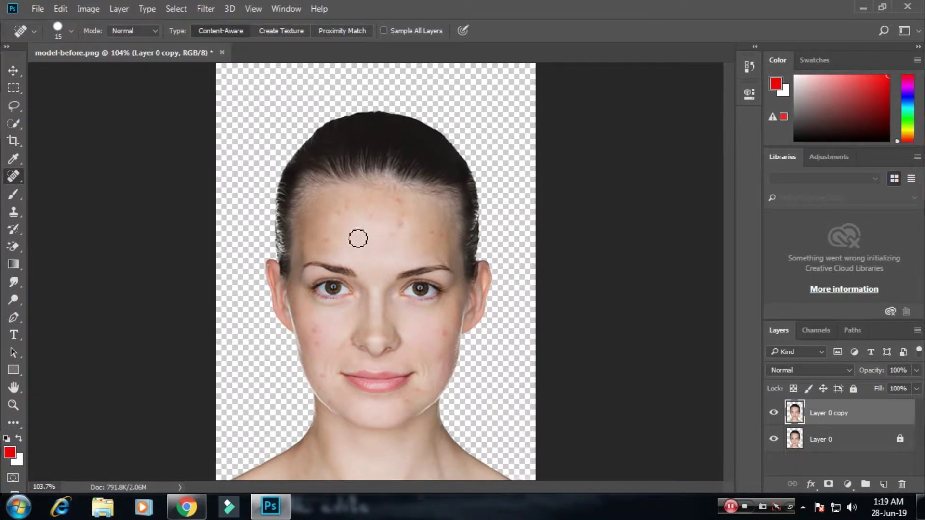
- Spot-heal the five forehead blemishes, shrinking the brush for the smaller spots
key("bracketright")
key("ctrl+plus")
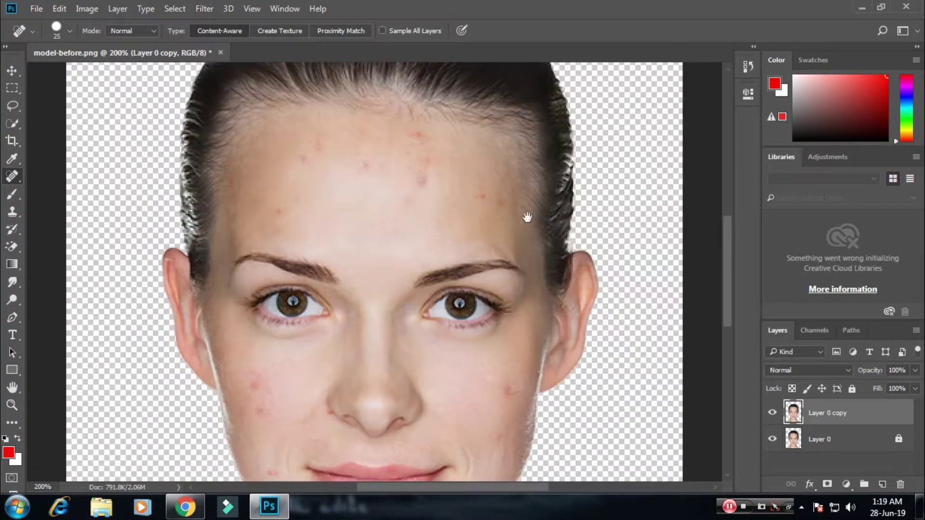
scroll(405, 212, "up", 3)
left_click(490, 220)
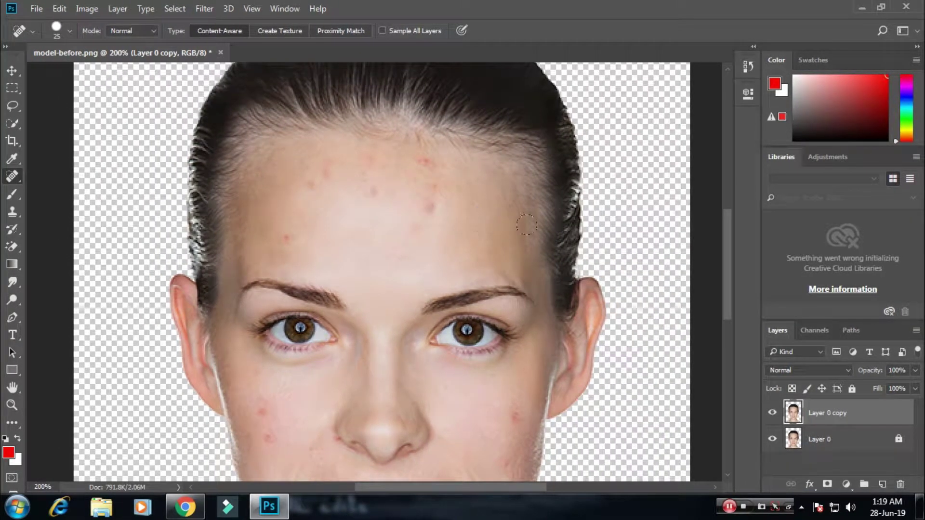
key("bracketleft")
left_click(431, 208)
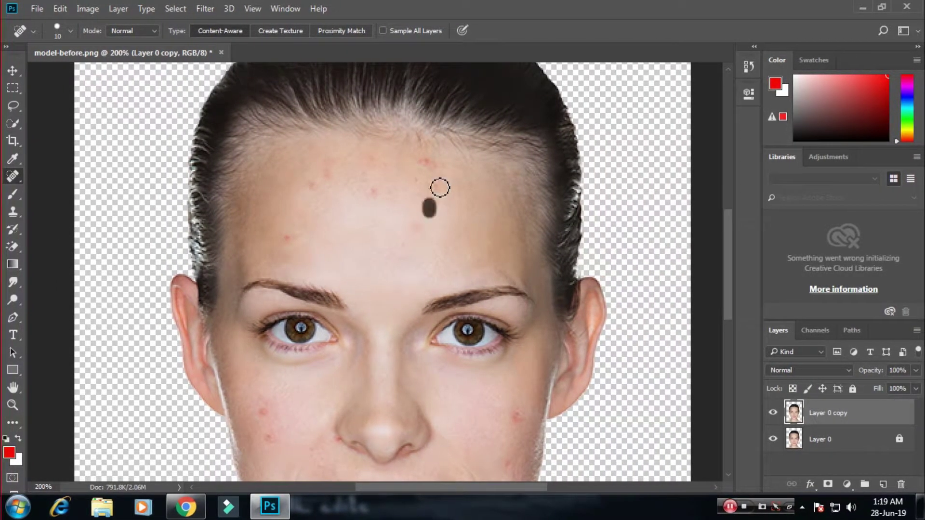
left_click(432, 168)
key("bracketleft")
left_click(377, 193)
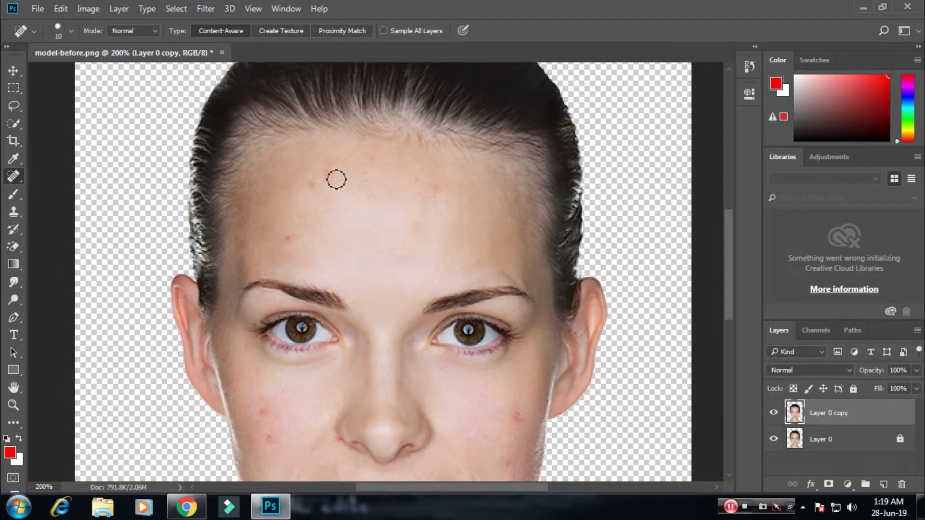
left_click_drag(309, 172, 307, 194)
- Spot-heal the cheek and chin blemishes, then fit the portrait to the window
left_click_drag(416, 249, 416, 207)
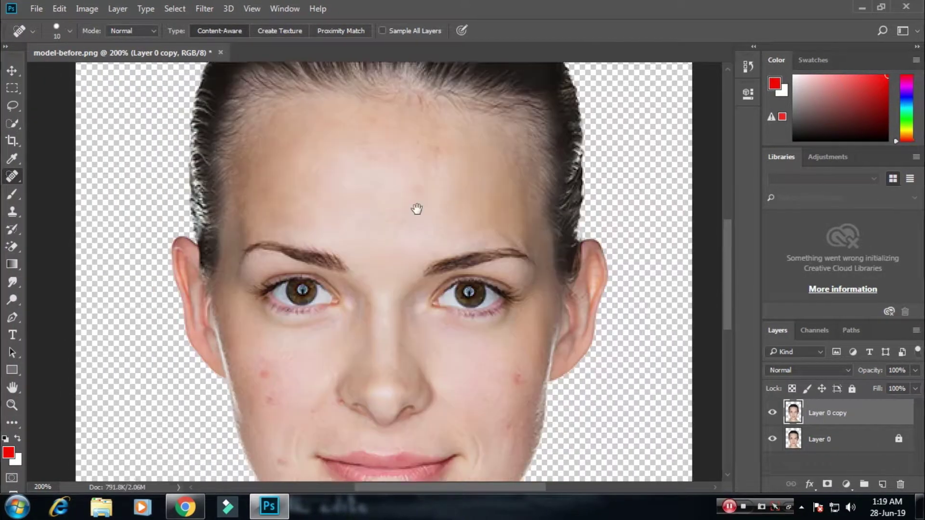
left_click(530, 354)
left_click_drag(537, 378, 522, 288)
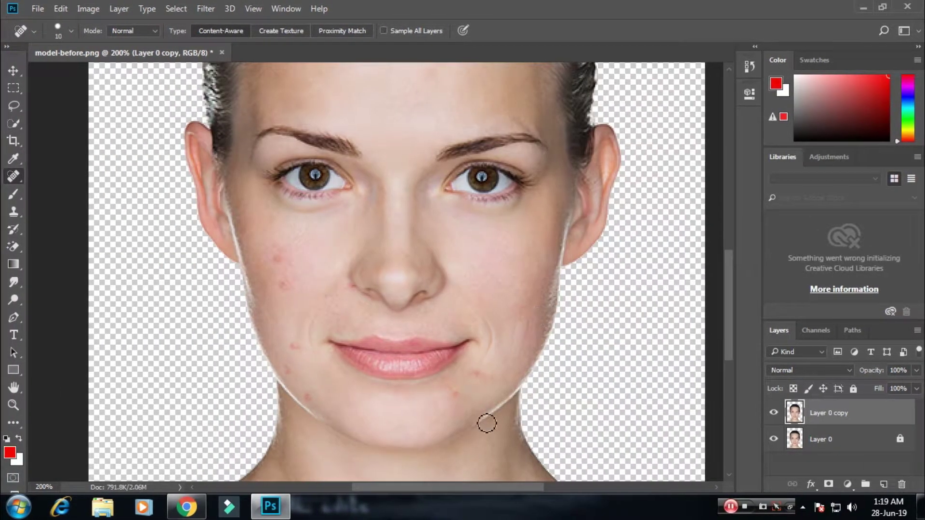
left_click(454, 388)
left_click(306, 398)
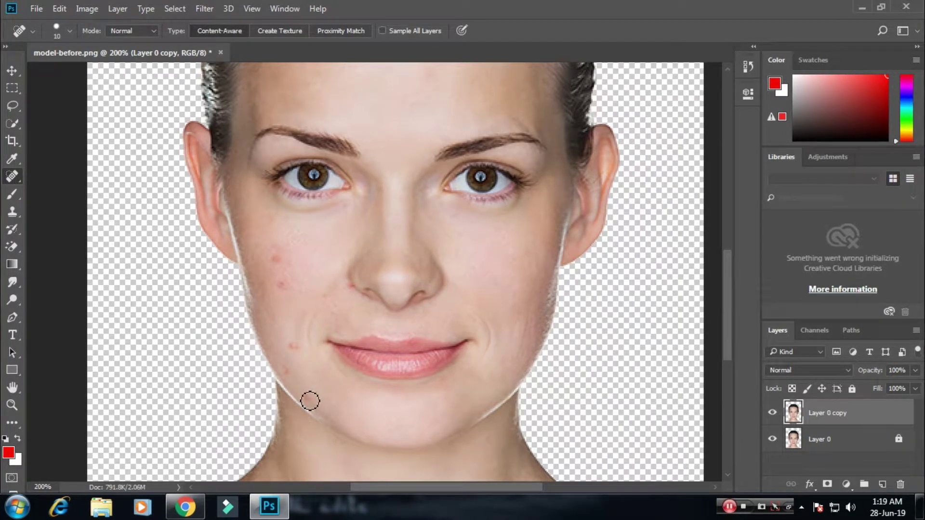
left_click(289, 372)
left_click(295, 350)
left_click(287, 287)
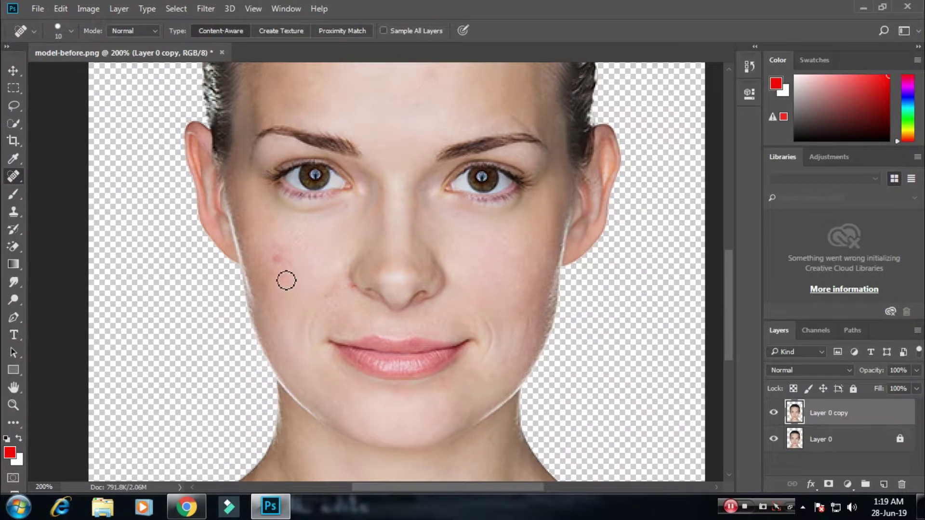
left_click(279, 259)
key("ctrl+0")
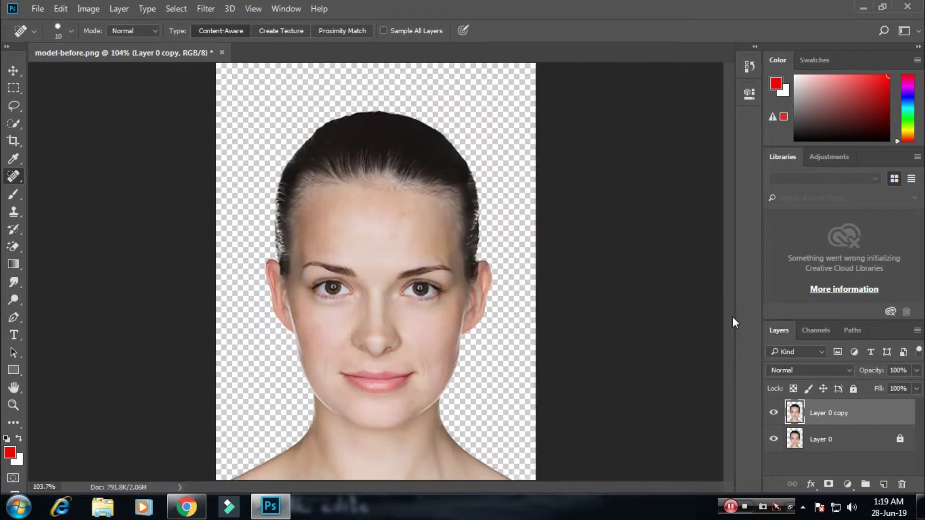
left_click(13, 71)
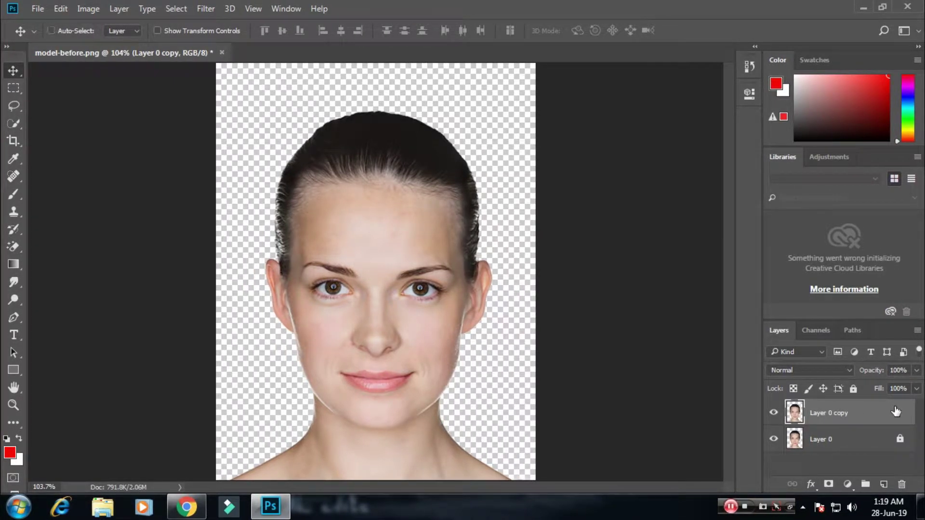
- Create Layer 0 copy 2, invert it, hide Layer 0, and blend it in Vivid Light
key("ctrl+j")
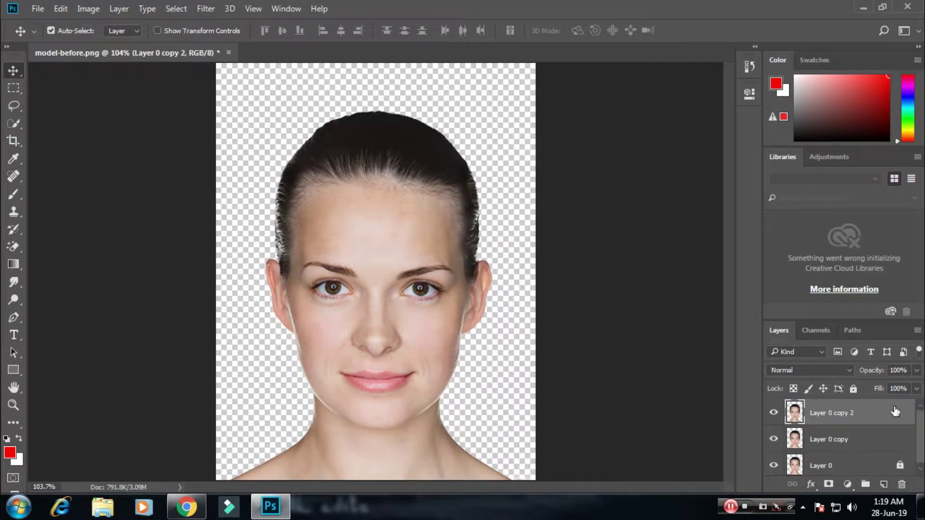
key("ctrl+i")
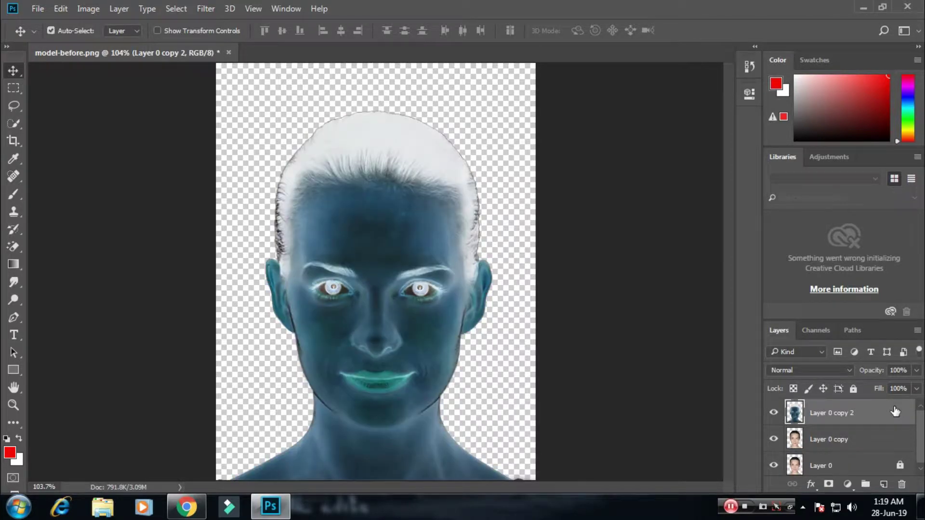
left_click(773, 466)
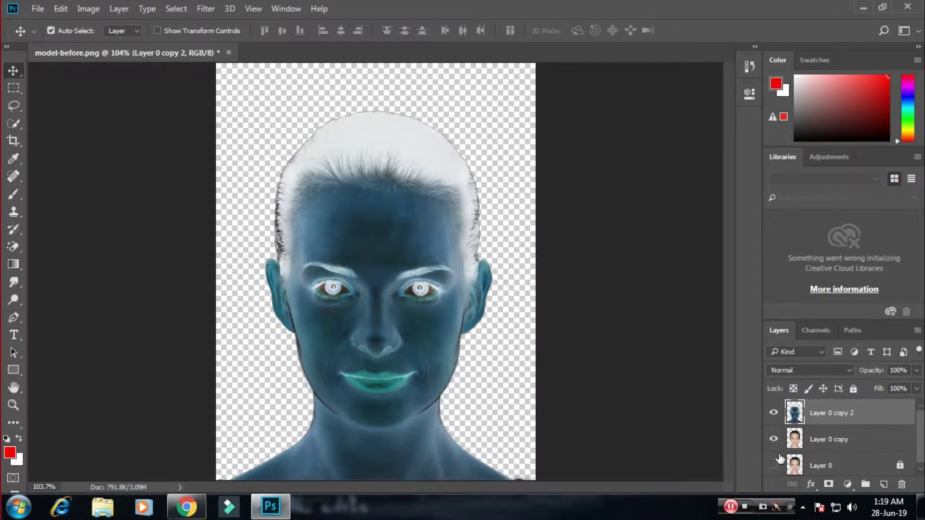
left_click(805, 369)
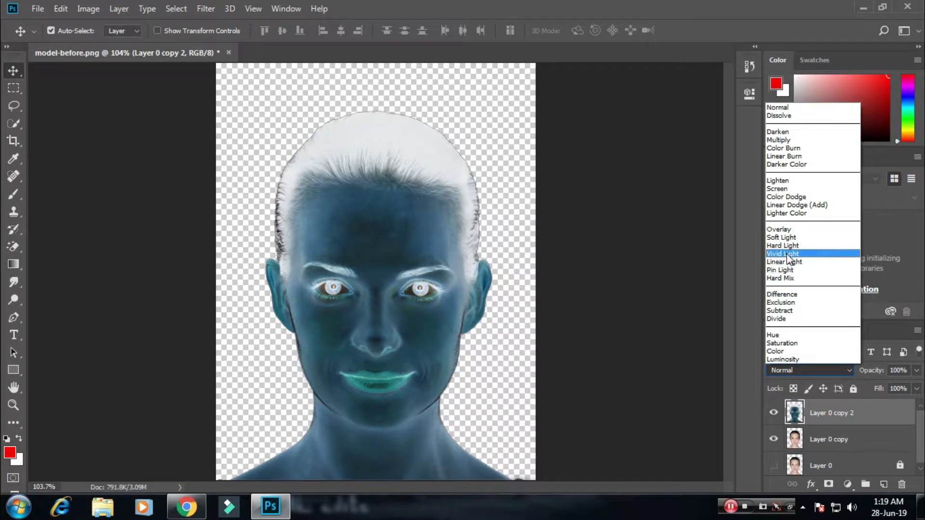
left_click(788, 254)
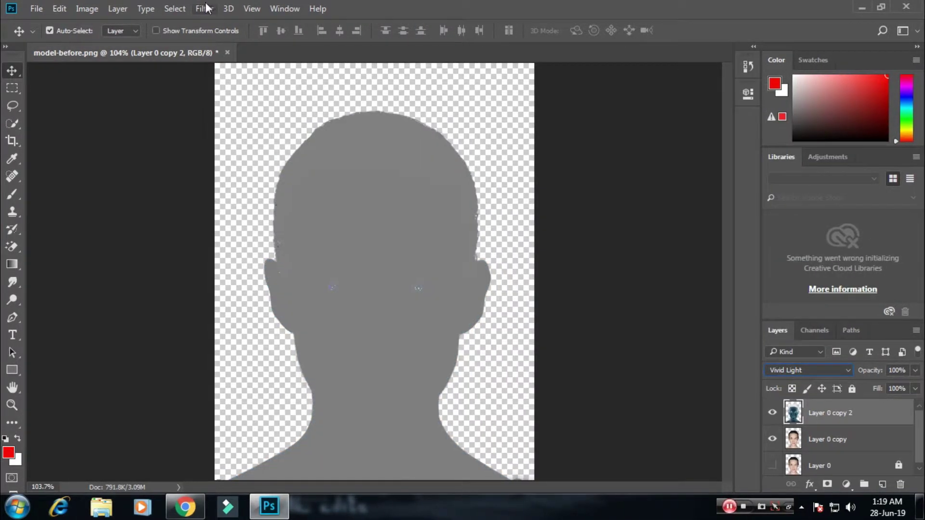
- Apply Filter > Other > High Pass at a 3.3-pixel radius to Layer 0 copy 2
left_click(214, 7)
mouse_move(215, 274)
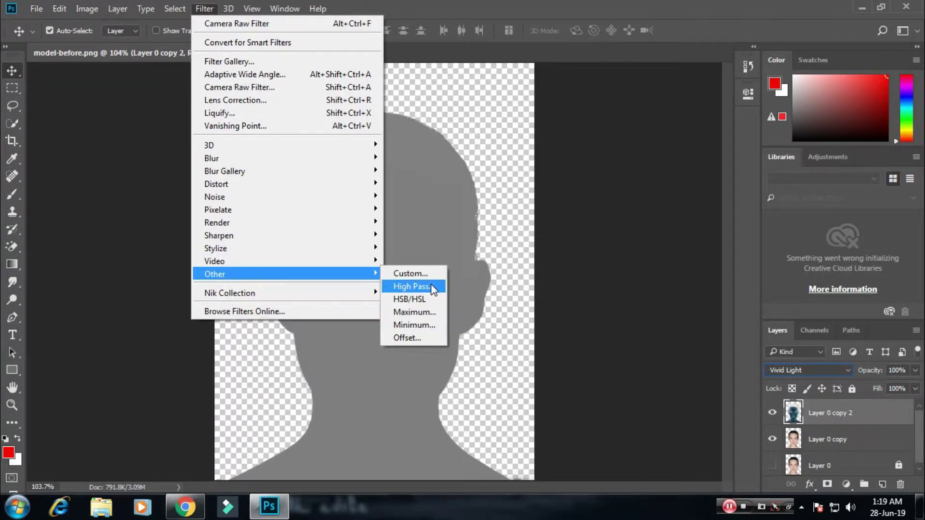
left_click(432, 287)
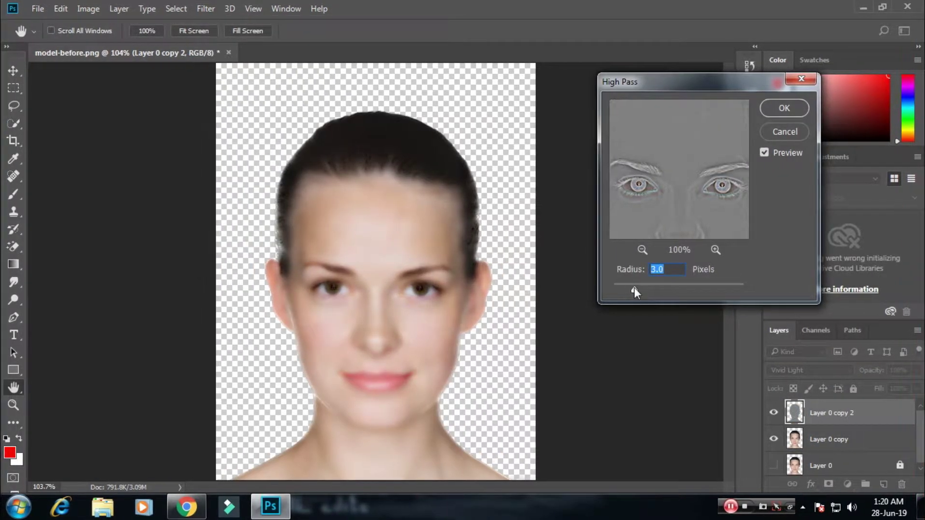
left_click_drag(635, 288, 638, 288)
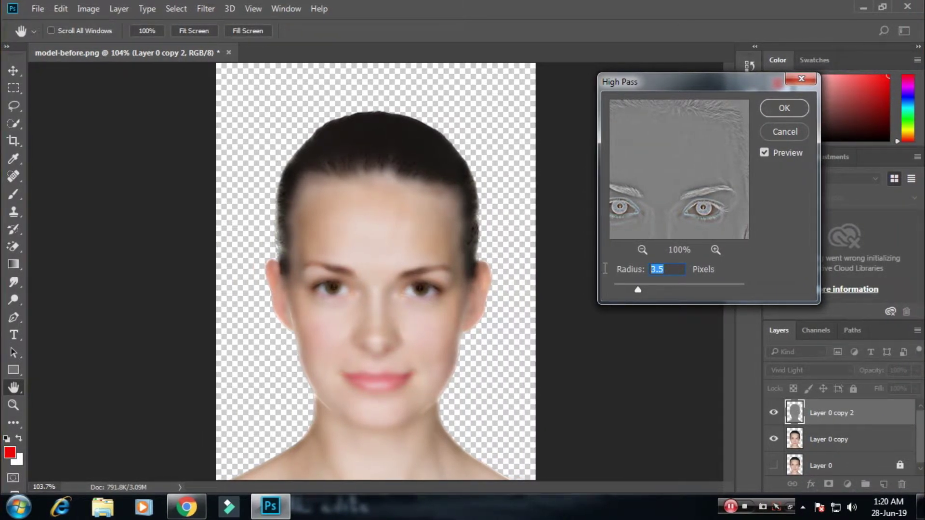
type("3.3")
left_click(790, 107)
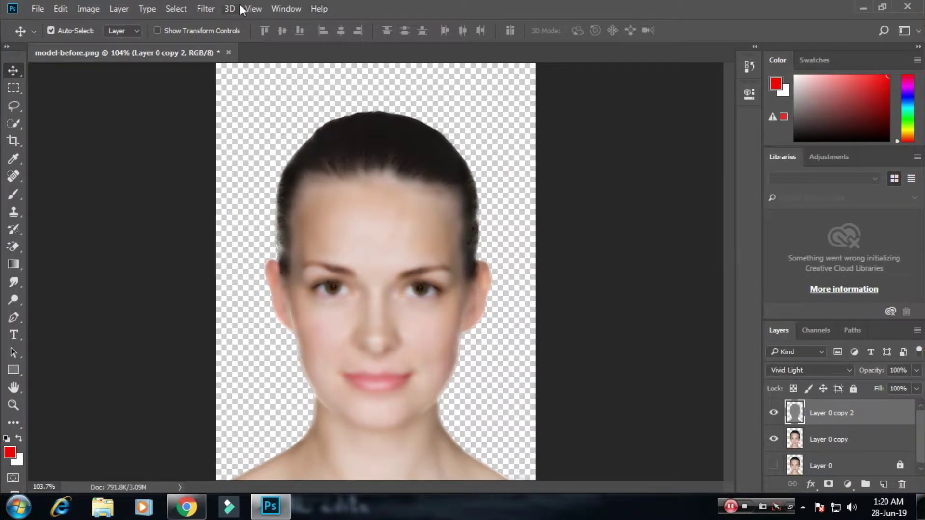
left_click(207, 9)
mouse_move(285, 158)
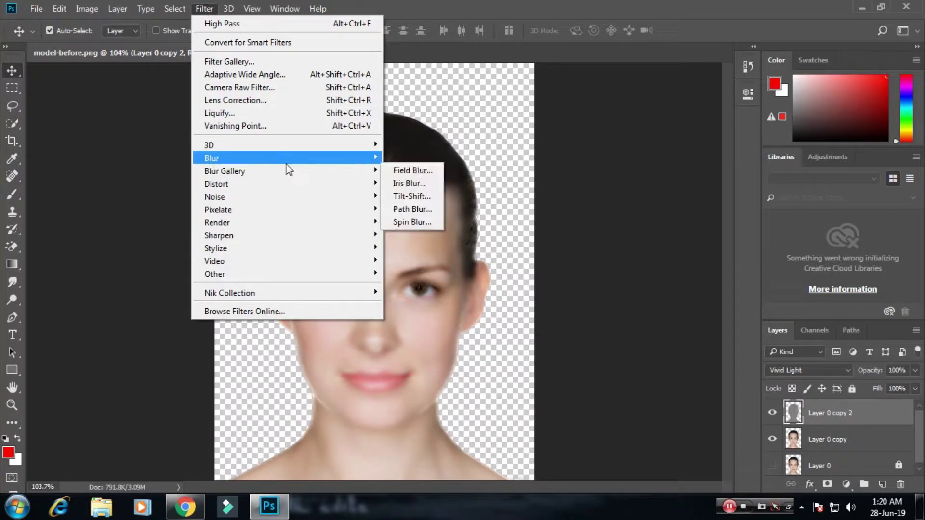
- Apply a Gaussian Blur with a 0.5-pixel radius to Layer 0 copy 2
left_click(429, 212)
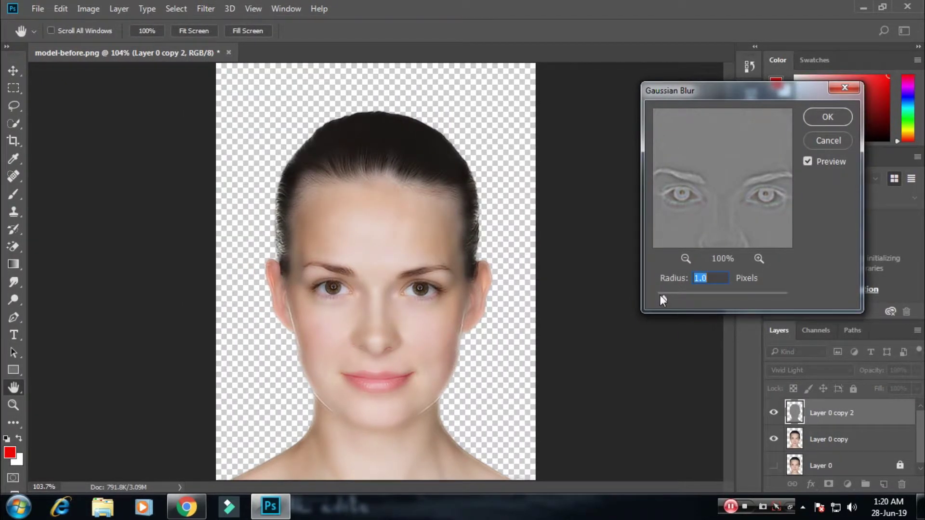
left_click(661, 297)
key("Down")
key("Up")
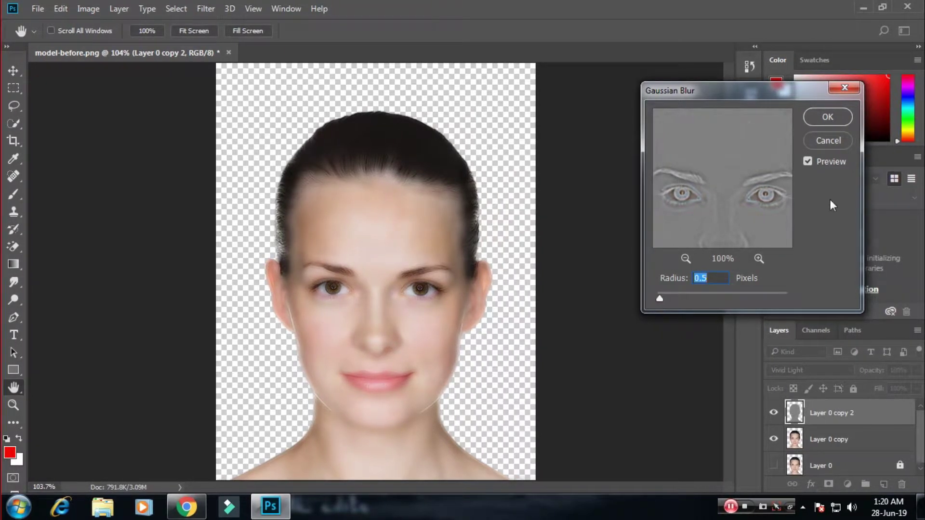
left_click(834, 122)
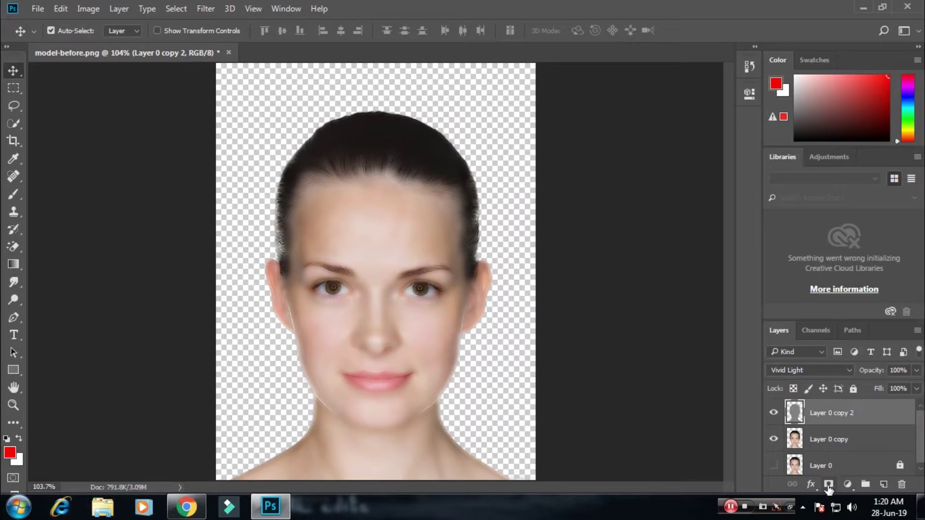
- Add a layer mask to Layer 0 copy 2 and invert it to black, with the Brush tool ready
left_click(829, 485)
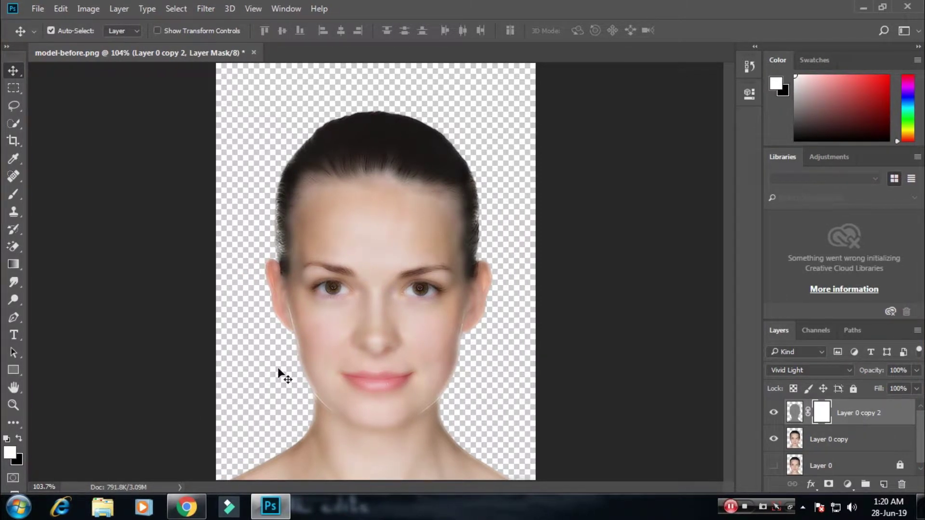
left_click(19, 439)
left_click(13, 194)
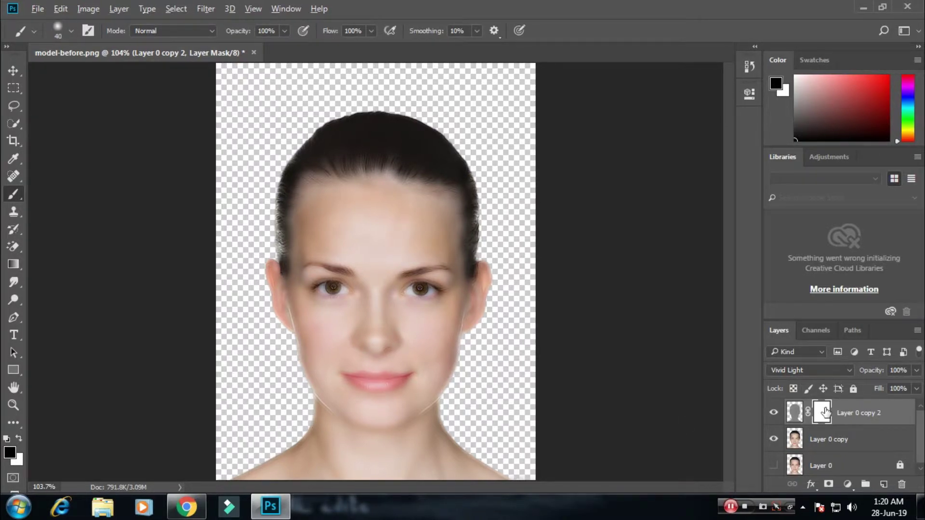
key("ctrl+i")
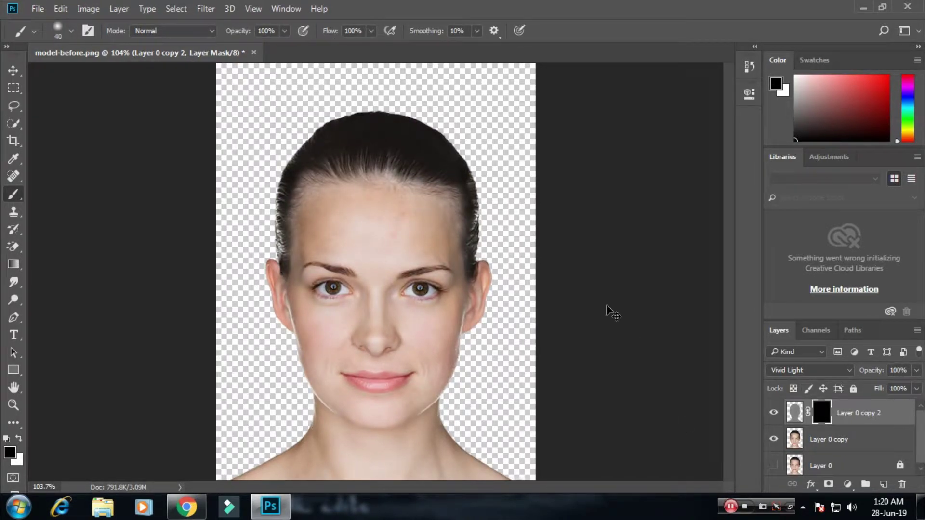
key("ctrl+plus")
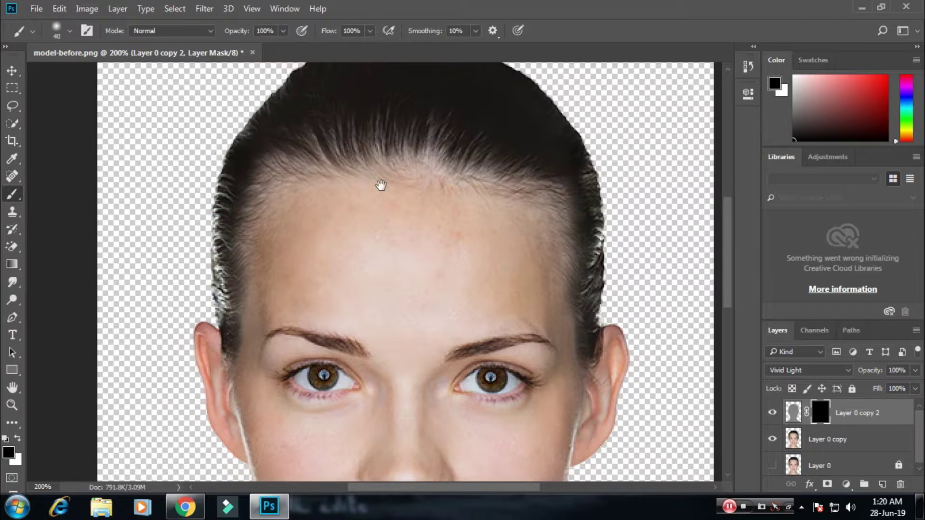
- Set the brush to 90% opacity and size 50, with white as the painting colour
left_click(268, 31)
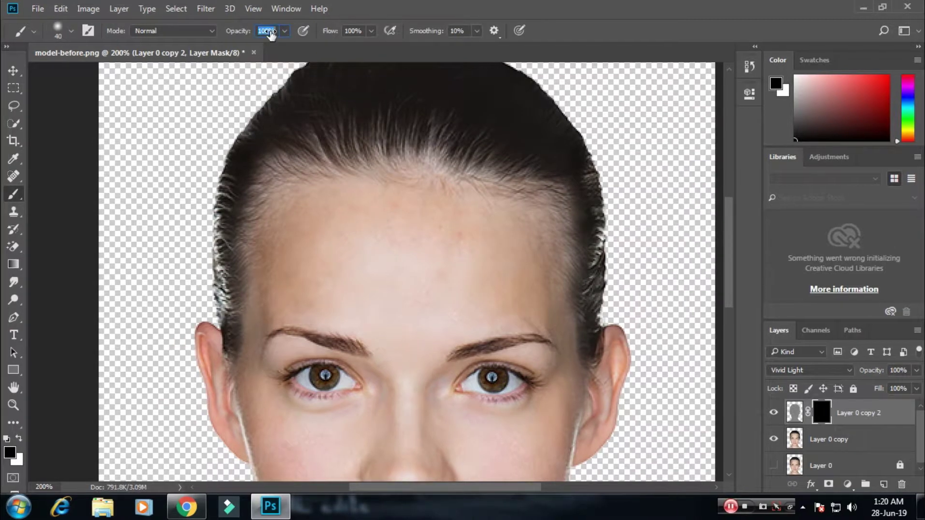
type("90")
key("Return")
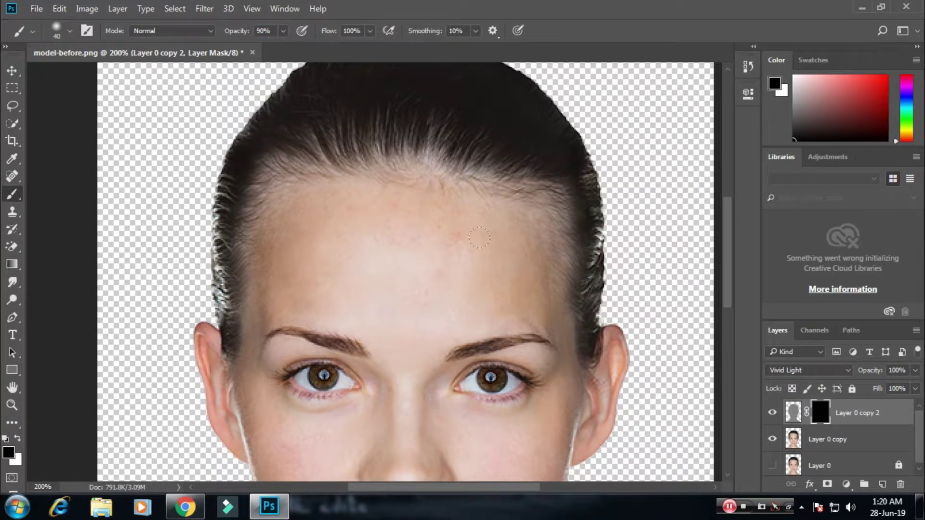
key("bracketright")
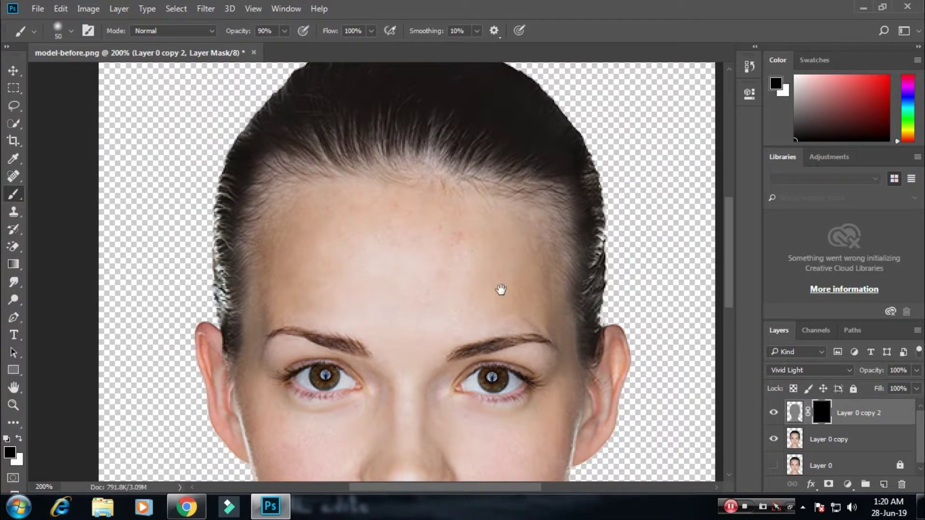
left_click_drag(495, 289, 501, 248)
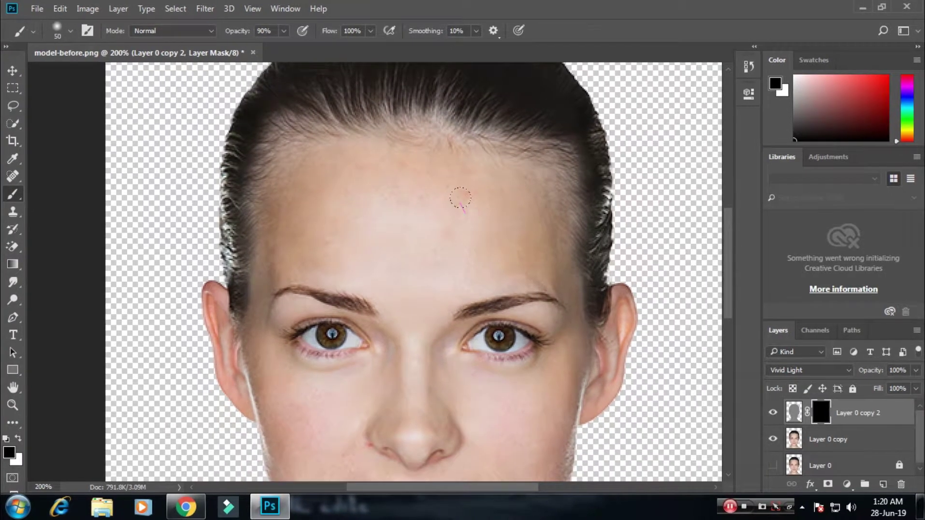
left_click(19, 440)
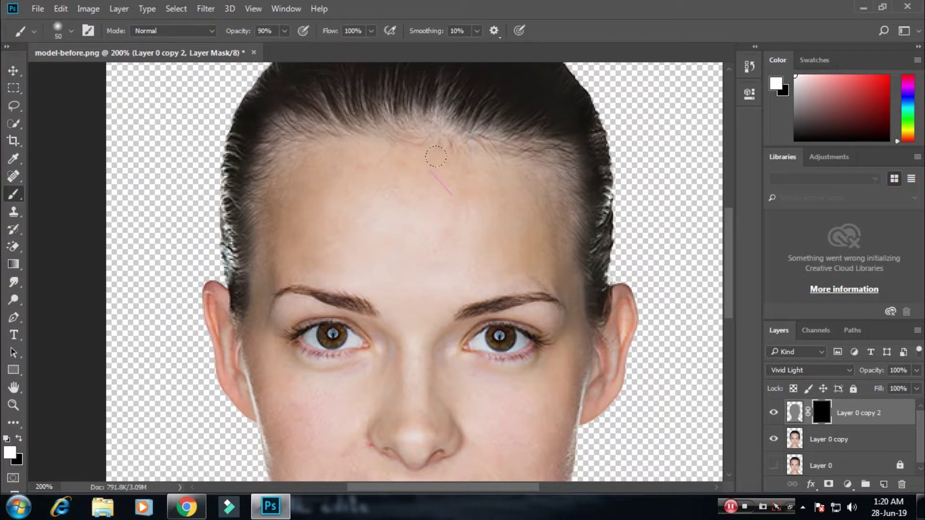
- Paint white into the mask over the forehead, under-eye skin and cheeks to reveal smoothing
left_click_drag(433, 289, 443, 295)
left_click_drag(444, 295, 423, 189)
key("bracketleft")
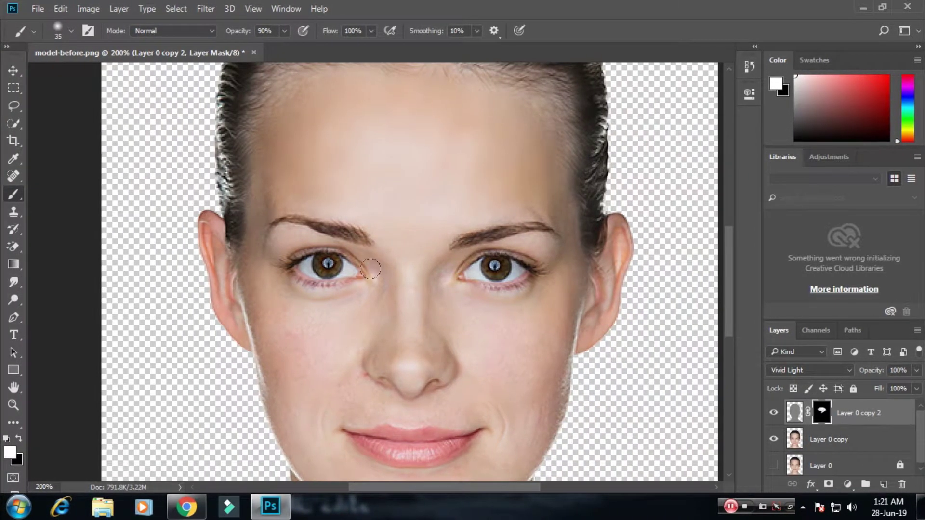
mouse_move(424, 293)
left_mouse_down()
mouse_move(492, 357)
mouse_move(541, 285)
mouse_move(512, 341)
left_mouse_up()
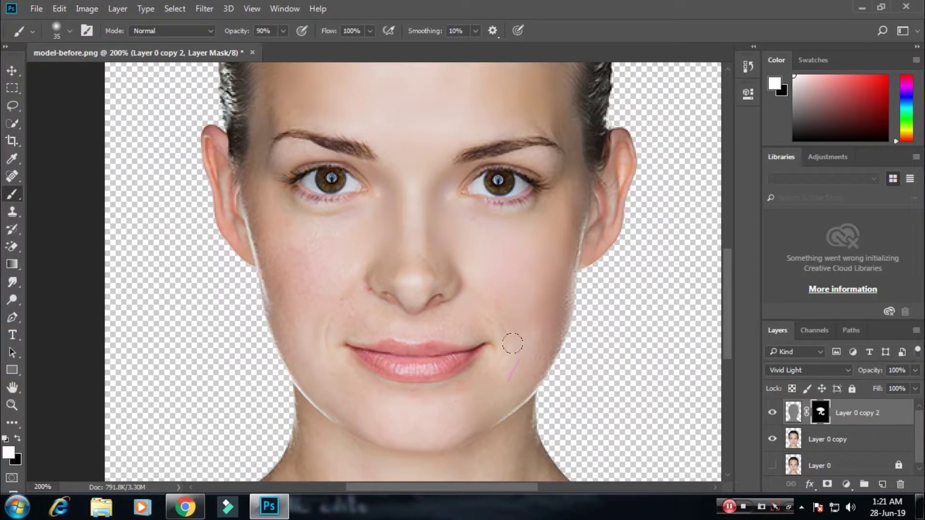
mouse_move(295, 255)
left_mouse_down()
mouse_move(355, 305)
mouse_move(279, 268)
mouse_move(341, 268)
mouse_move(368, 310)
mouse_move(318, 311)
left_mouse_up()
left_click_drag(295, 258, 423, 225)
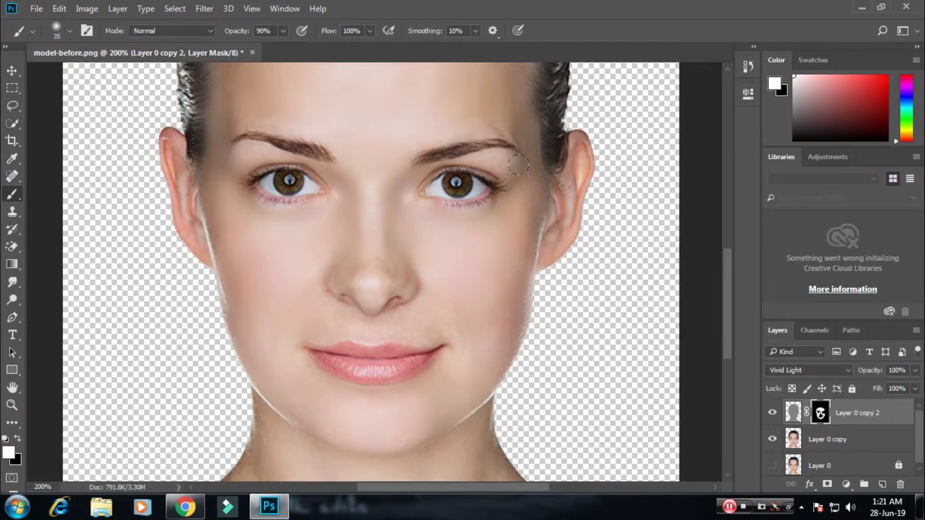
mouse_move(511, 234)
left_mouse_down()
mouse_move(496, 292)
mouse_move(438, 226)
left_mouse_up()
left_click_drag(417, 272, 424, 313)
key("bracketleft")
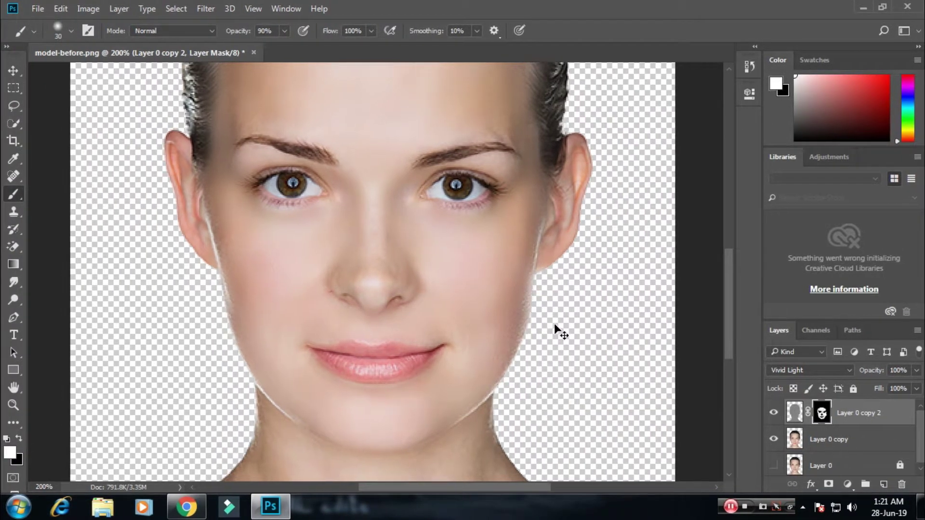
key("ctrl+minus")
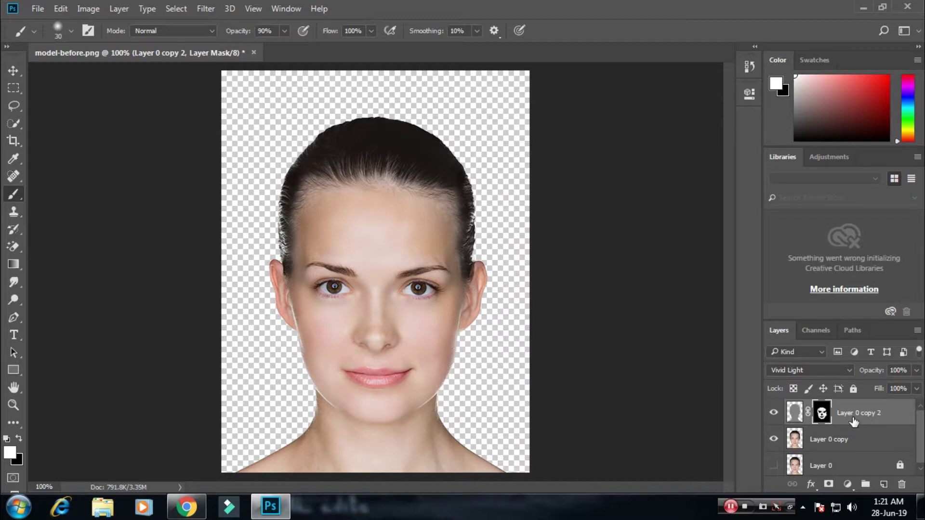
- Stamp all visible layers into Layer 1 and add light Luminance noise reduction in Camera Raw
key("ctrl+shift+alt+e")
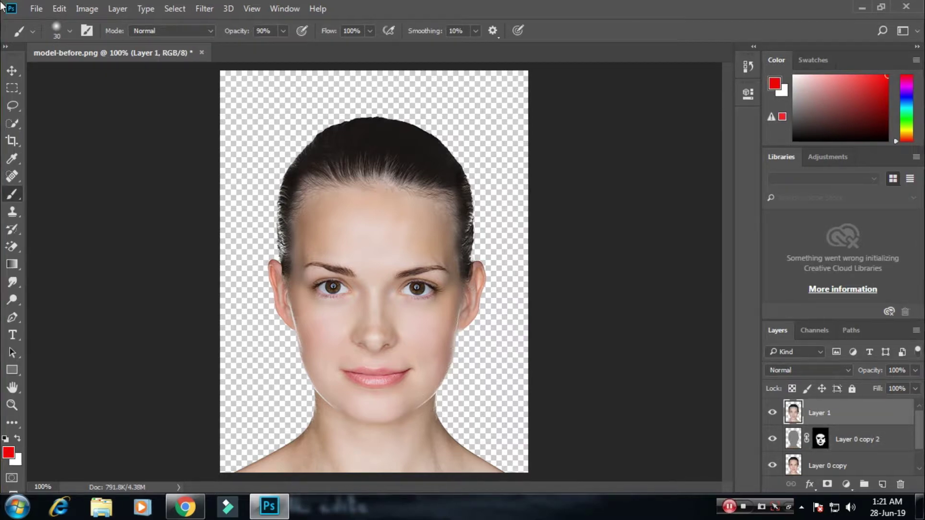
left_click(13, 71)
left_click(205, 8)
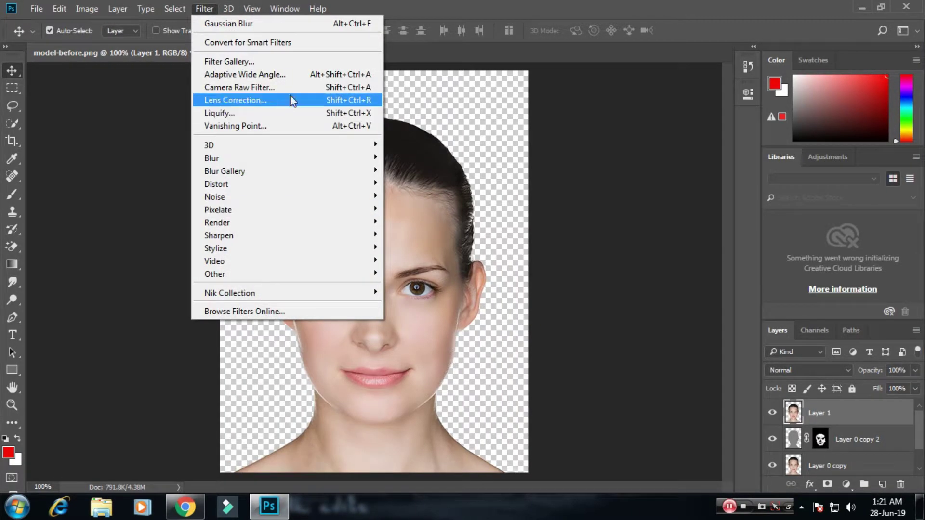
left_click(289, 88)
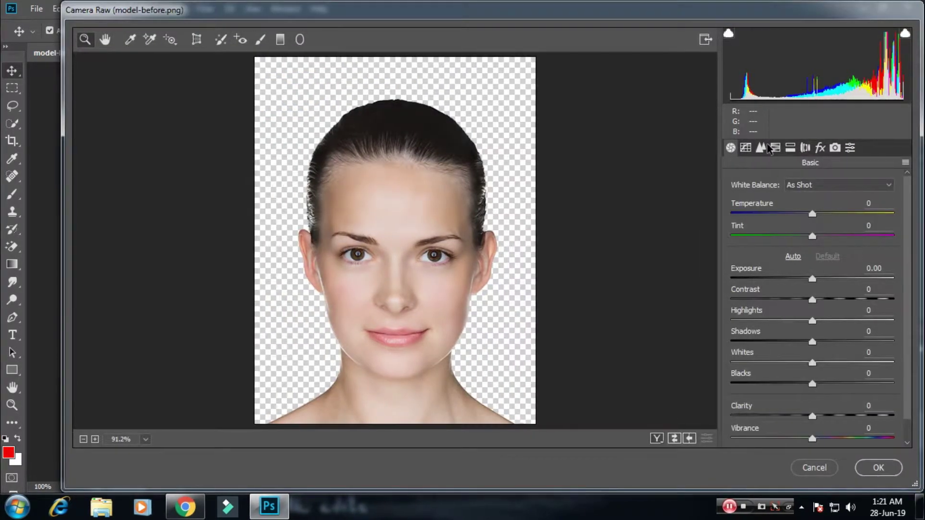
left_click(761, 147)
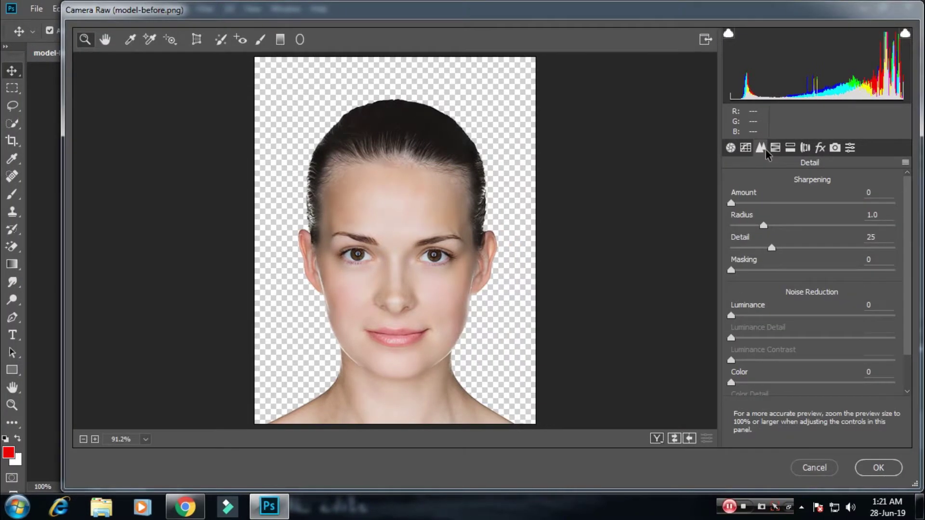
left_click_drag(733, 317, 745, 316)
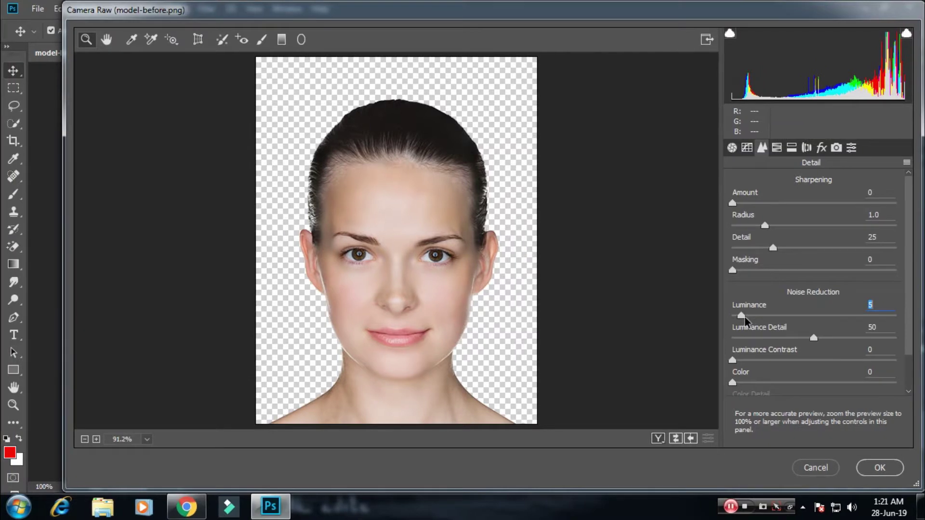
- Set Clarity +11, Whites -4 and Highlights -15 in Camera Raw, and apply the filter
left_click(732, 148)
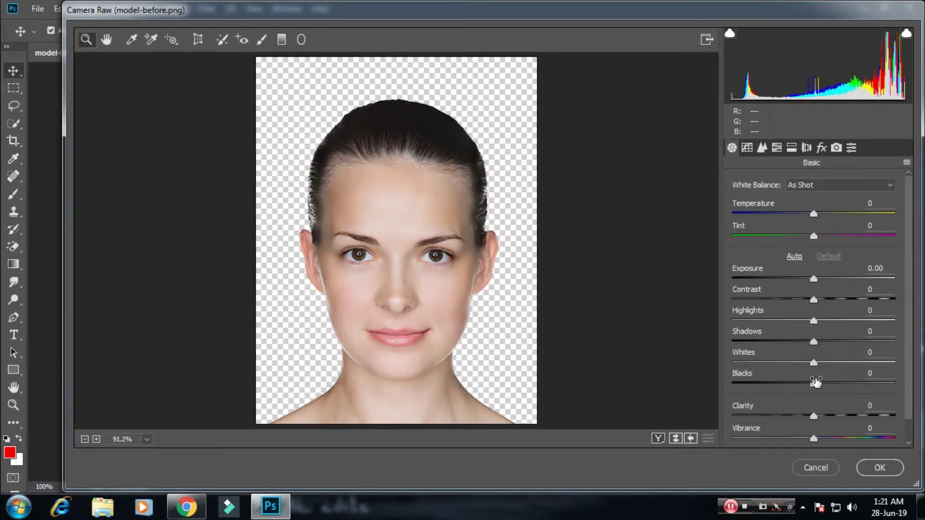
left_click_drag(814, 415, 821, 422)
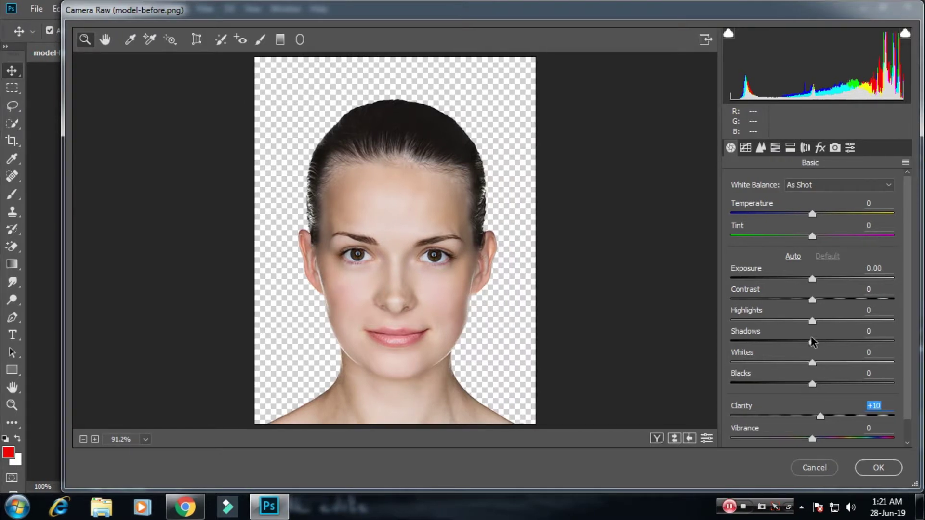
left_click_drag(813, 363, 799, 365)
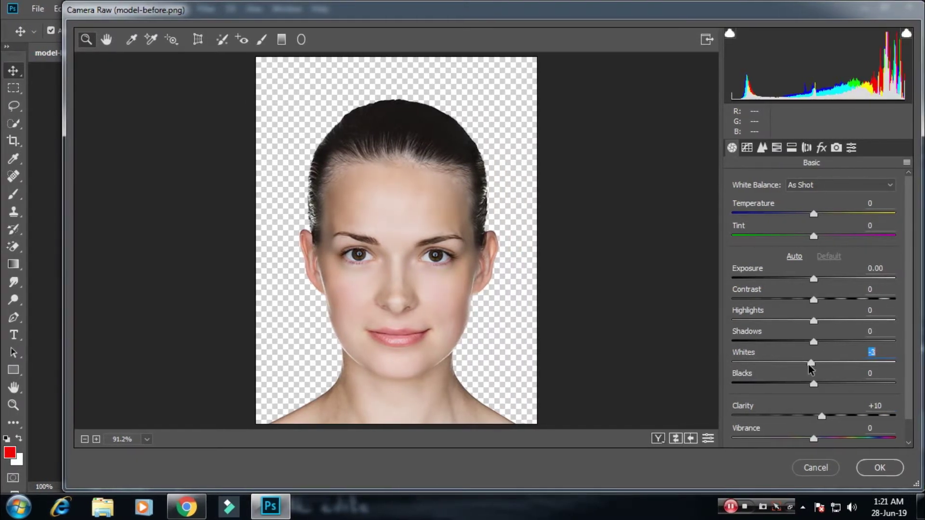
left_click_drag(813, 364, 809, 364)
mouse_move(813, 321)
left_mouse_down()
mouse_move(800, 321)
mouse_move(825, 341)
left_mouse_up()
left_click_drag(821, 416, 815, 437)
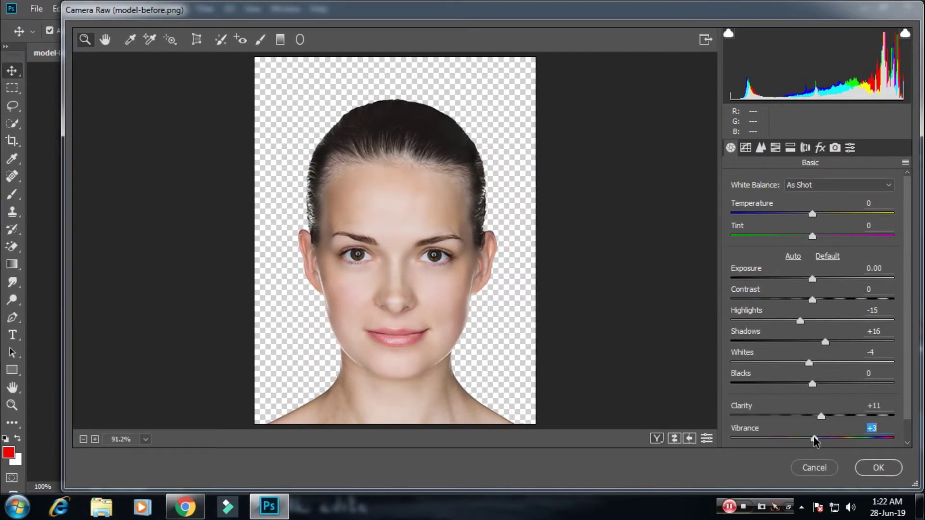
left_click(875, 470)
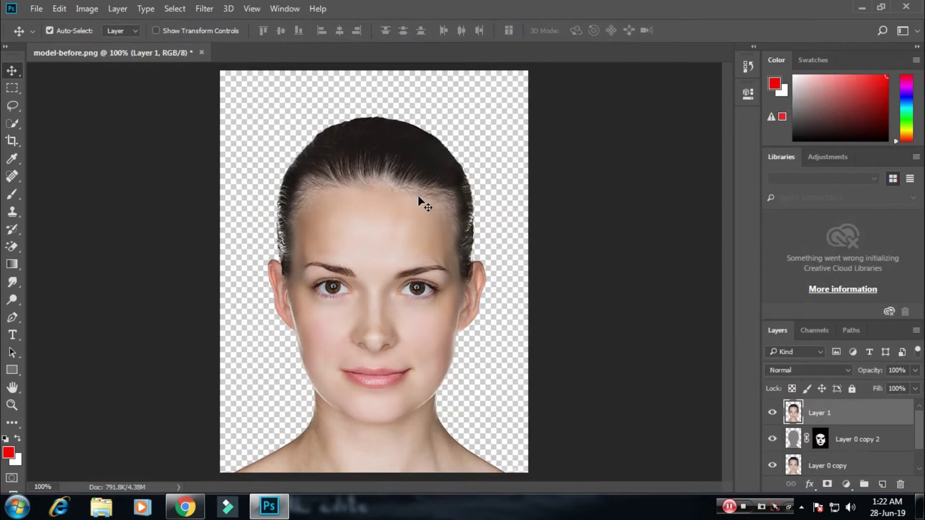
scroll(418, 195, "up", 1)
scroll(804, 449, "down", 1)
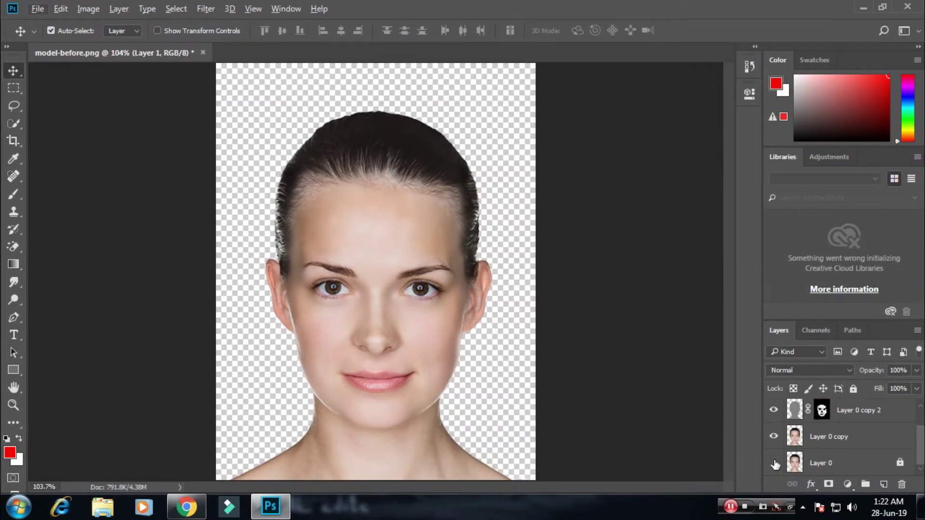
left_click(774, 463)
left_click(774, 438, "alt")
left_click(774, 437, "alt")
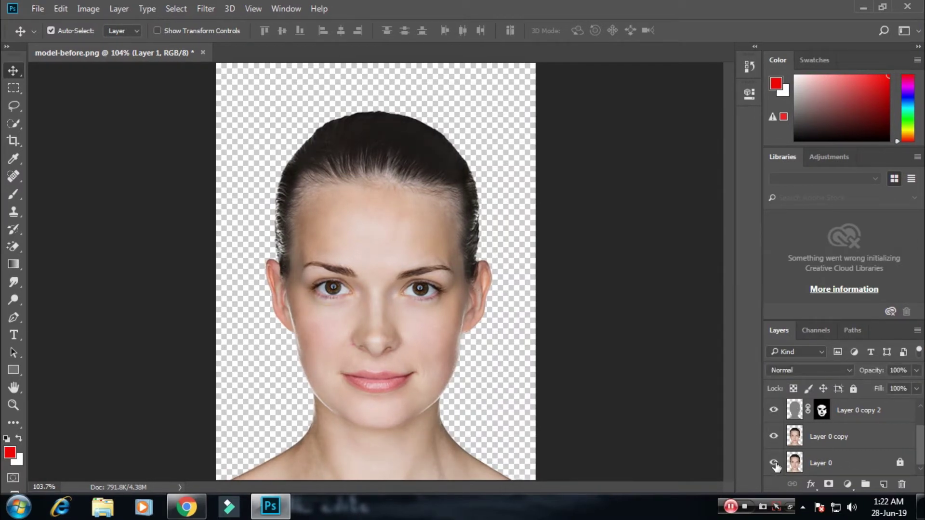